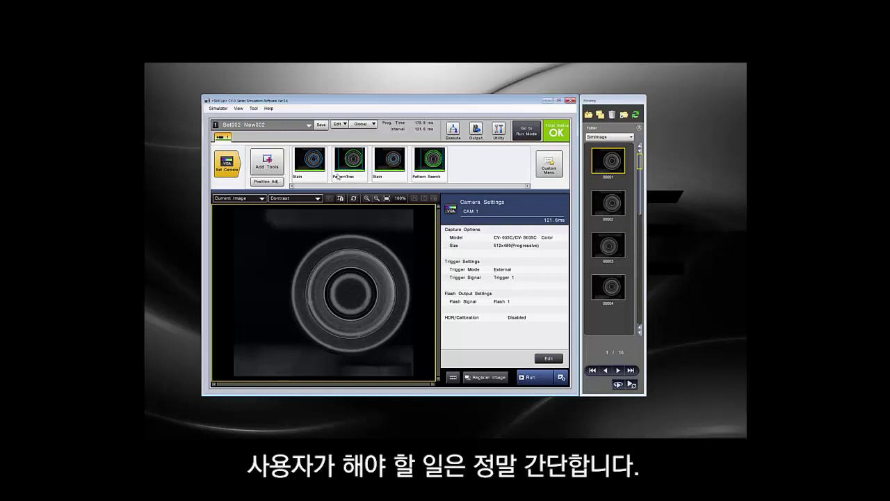
Launch the User Manual Auto-Generator from the Tool menu and confirm saving the program settings
click(253, 108)
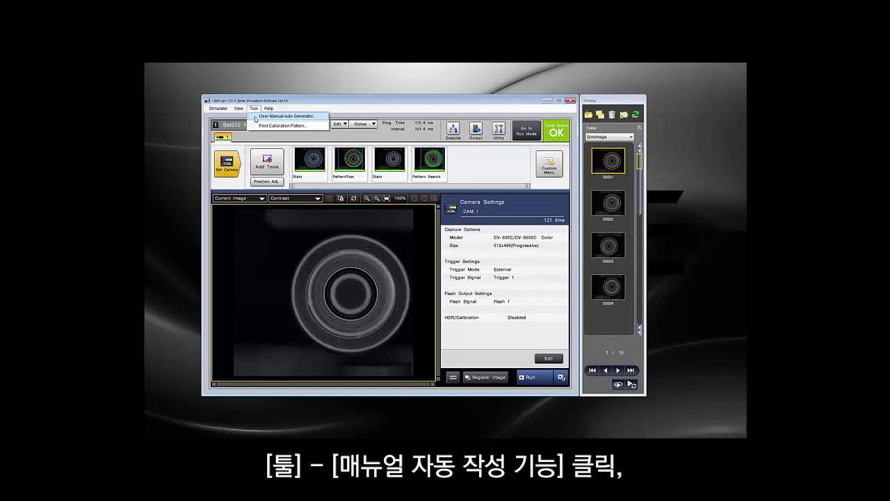
click(255, 117)
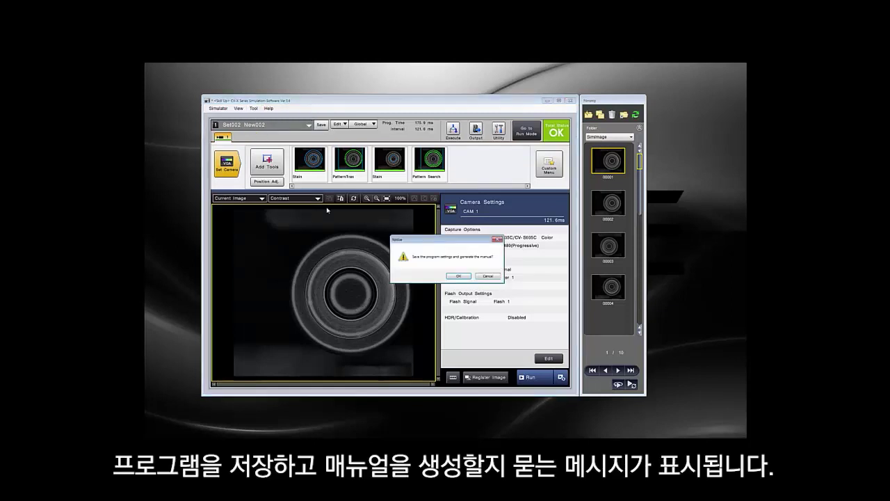
click(458, 276)
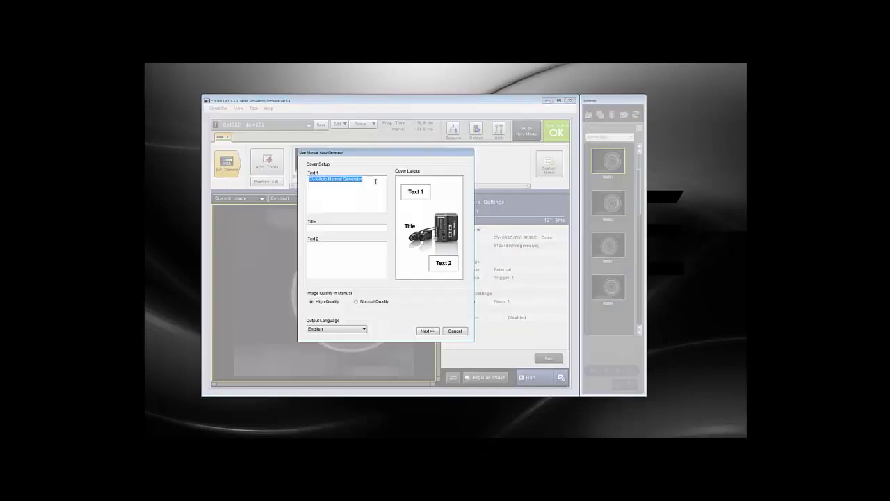
Keep the cover text, High Quality images and English output language, and advance to section selection
click(375, 182)
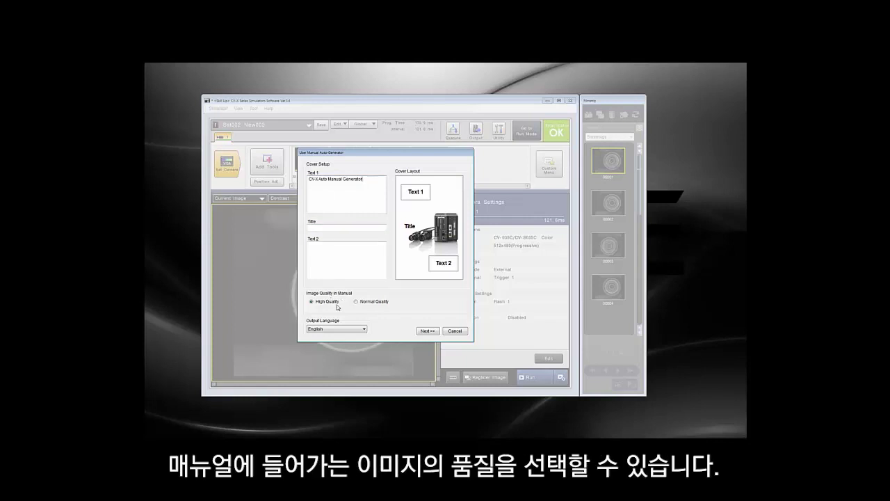
click(357, 332)
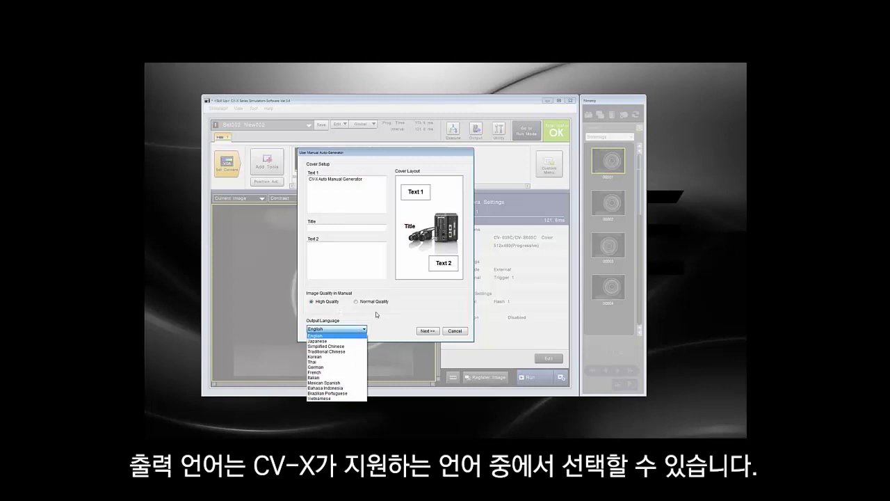
click(374, 318)
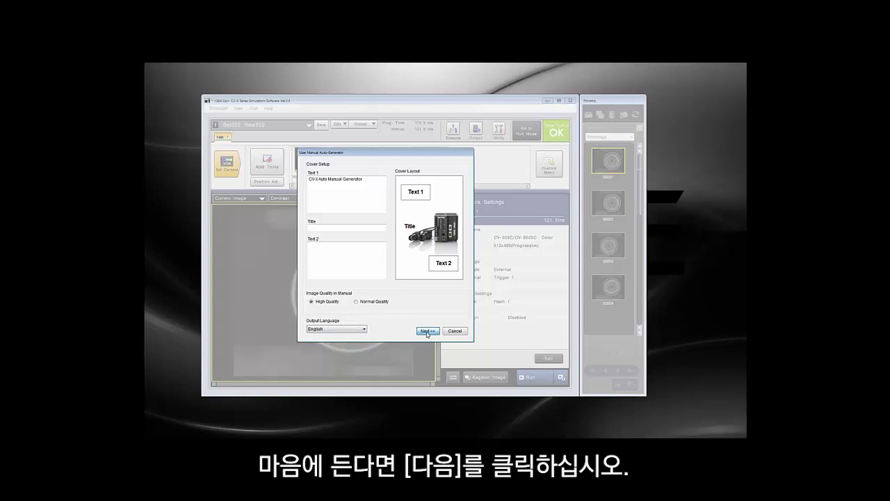
click(428, 332)
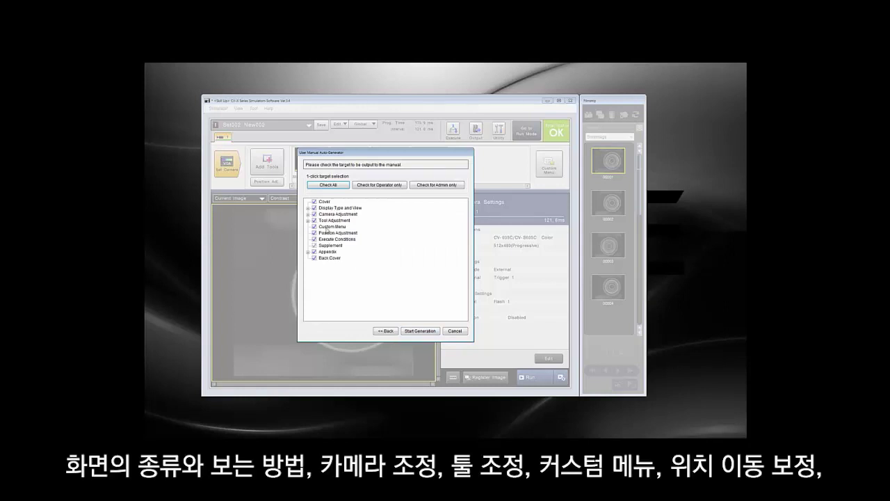
Expand and collapse the Display Type and View, Camera Adjustment, Tool Adjustment and Appendix sections to review them
click(309, 211)
click(308, 211)
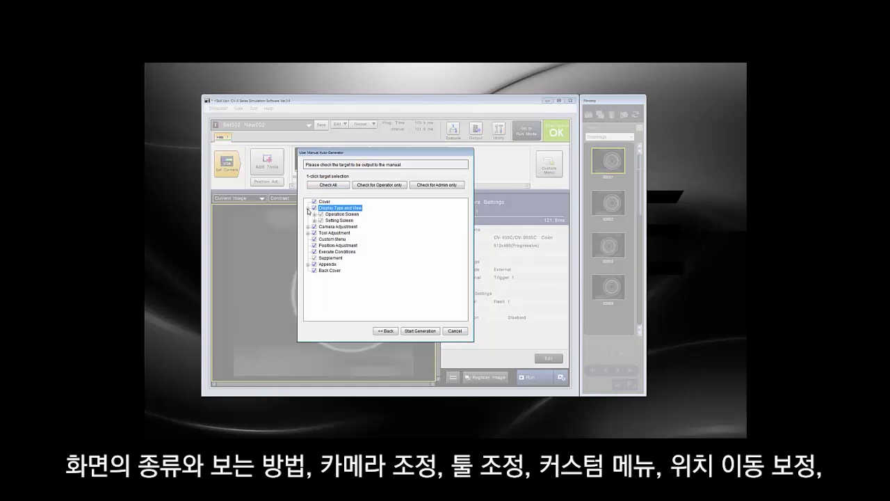
click(309, 208)
click(306, 215)
click(307, 215)
click(307, 221)
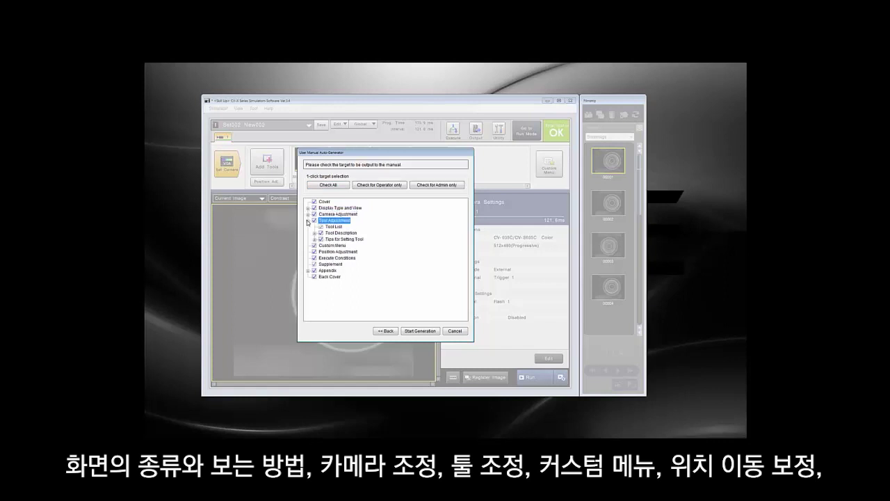
click(307, 221)
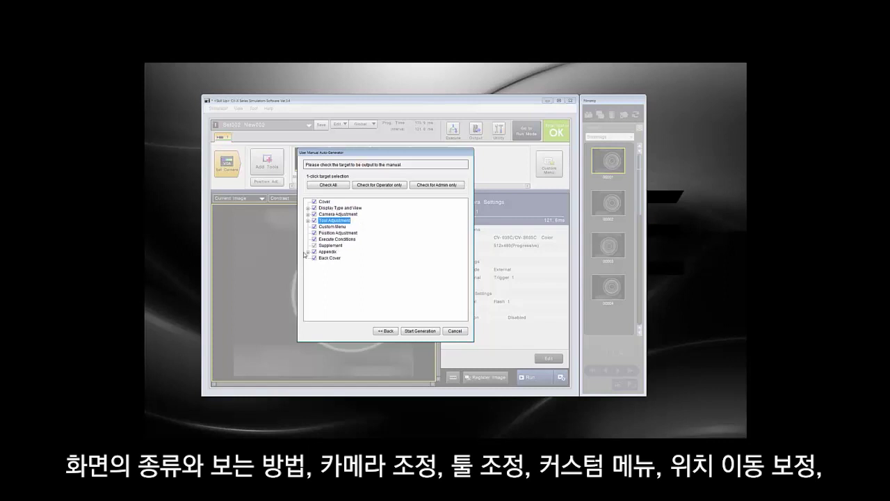
click(307, 252)
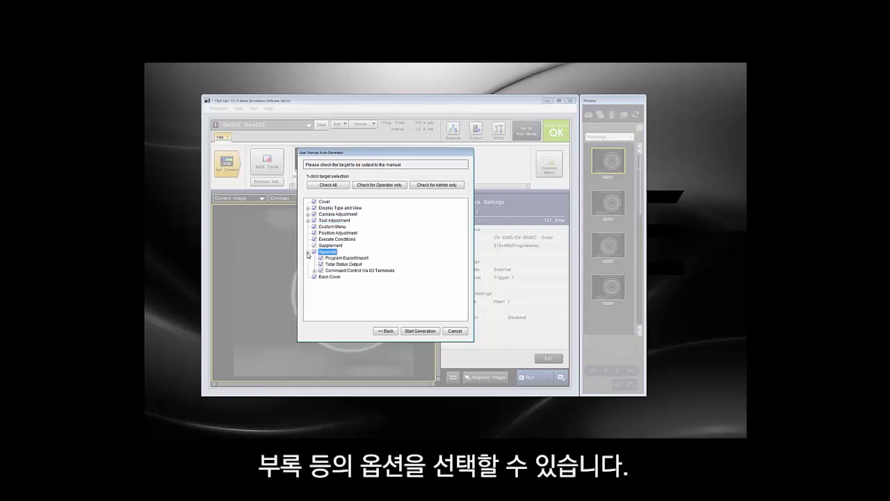
click(307, 252)
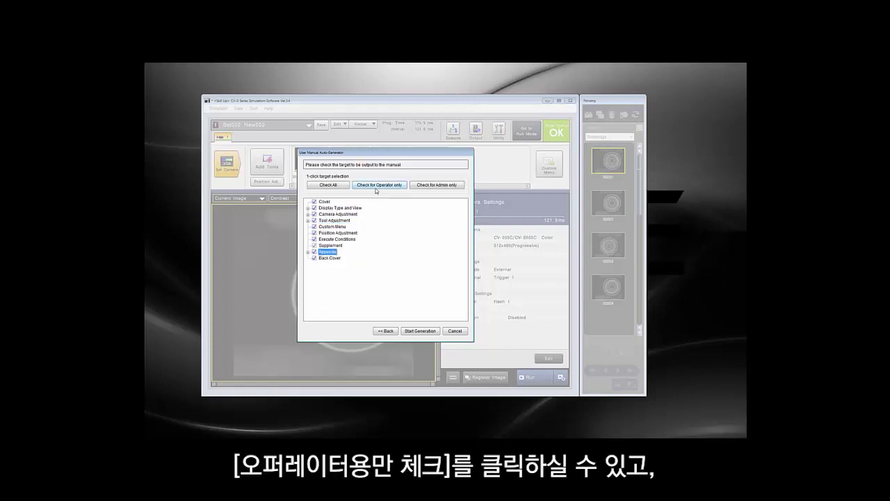
Try the operator-only and admin-only selections, then check all sections and start generation
click(376, 187)
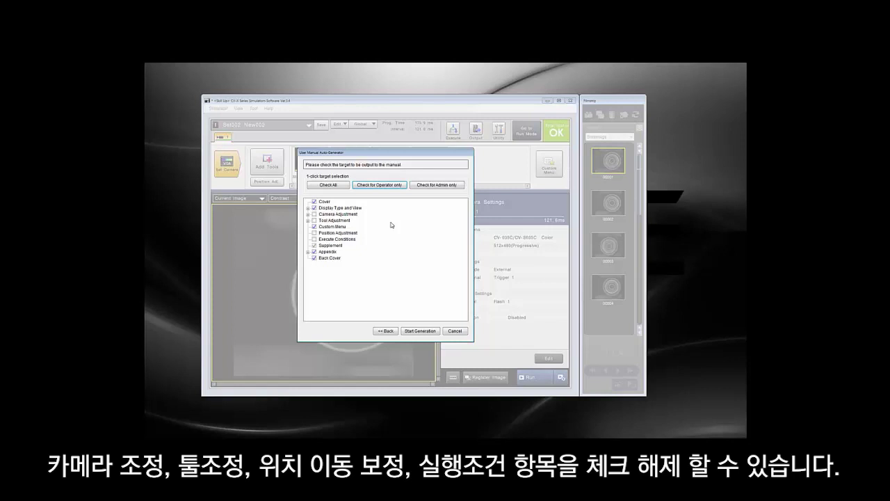
click(439, 186)
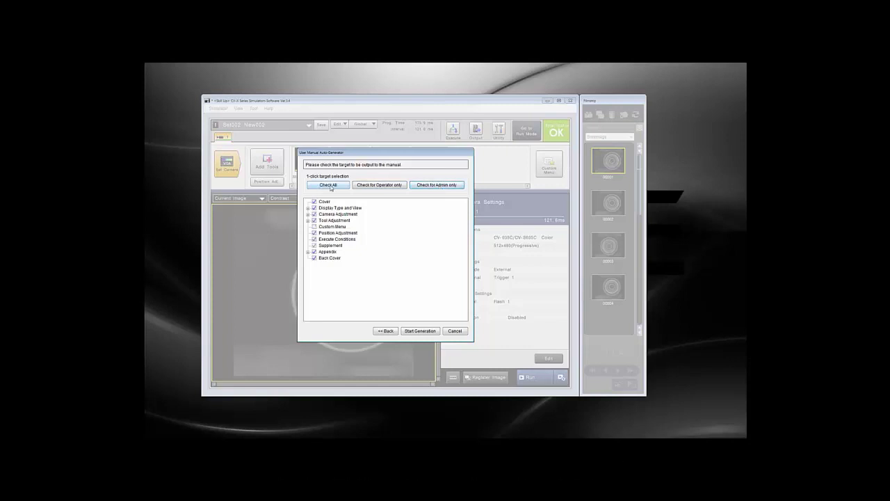
click(330, 187)
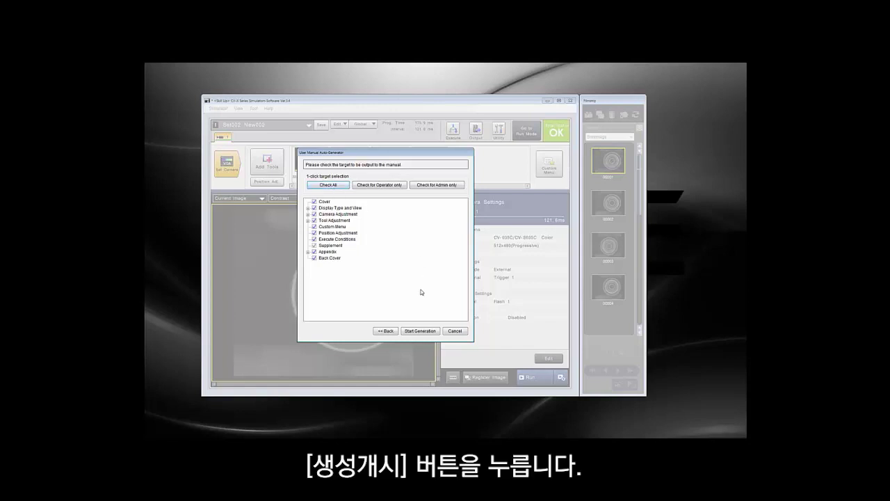
click(421, 332)
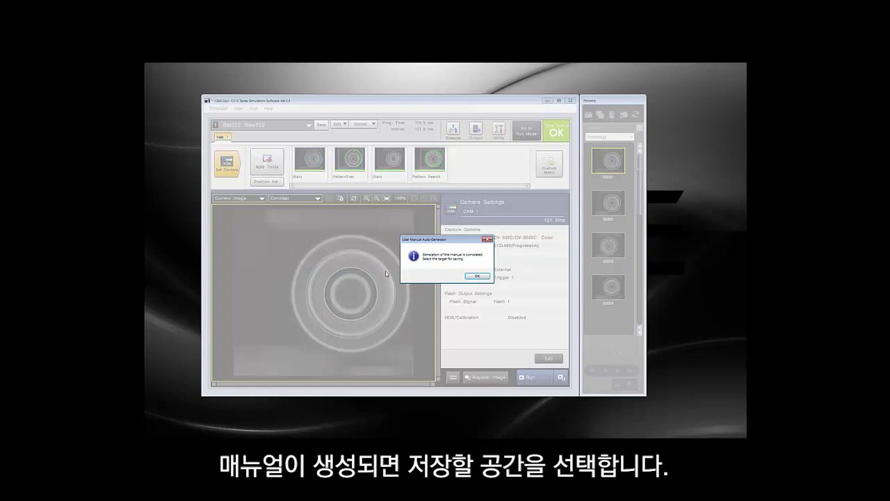
Acknowledge the generation-complete message once the manual has finished generating
click(479, 277)
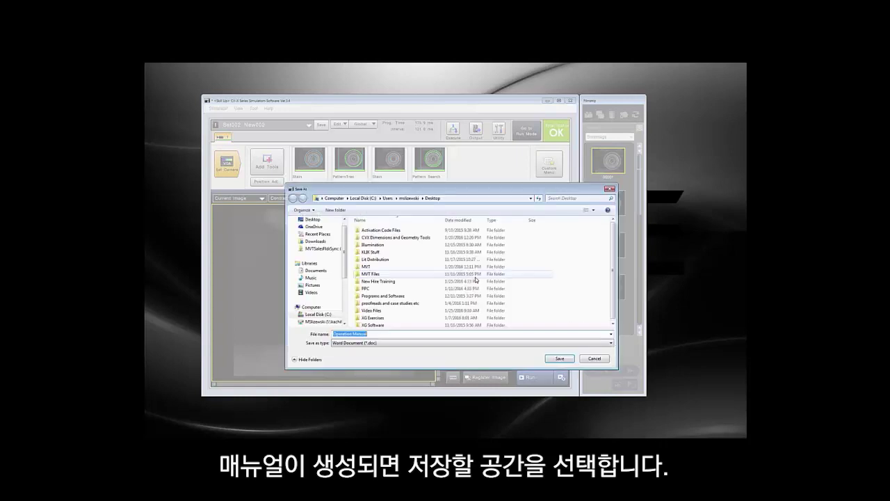
Save the manual as 'Operation Manual' in the Desktop folder
click(314, 220)
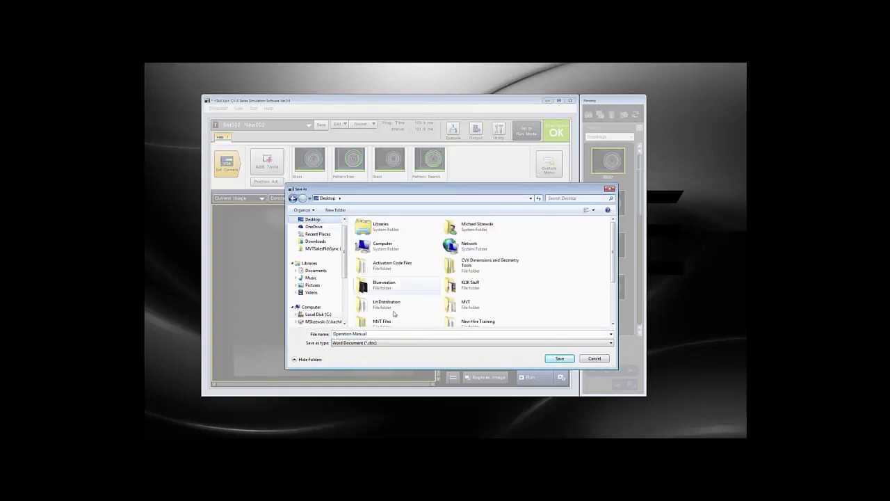
click(397, 335)
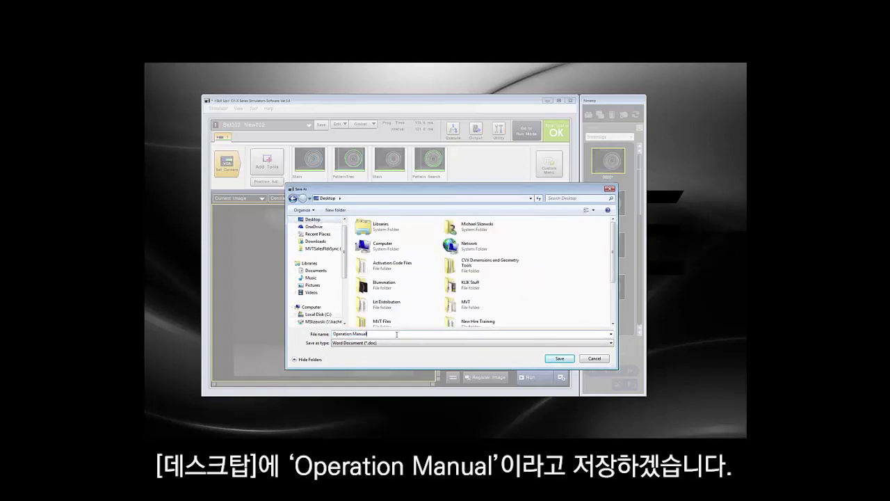
click(555, 359)
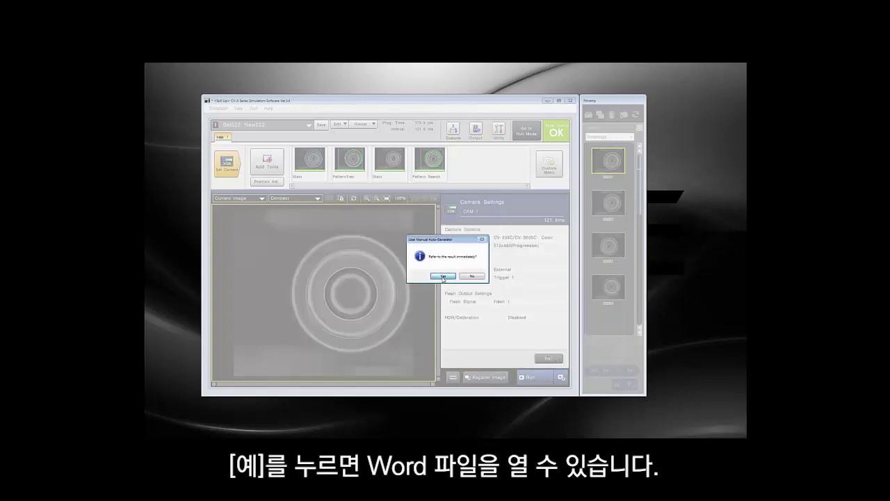
Open the saved manual in Word and briefly select, then deselect, its title text box
click(443, 277)
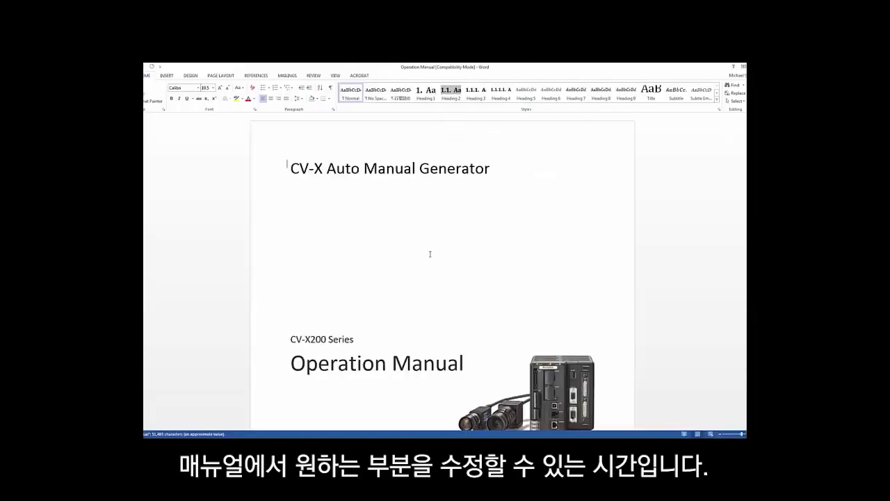
click(432, 252)
click(613, 289)
scroll(443, 271, down, 20)
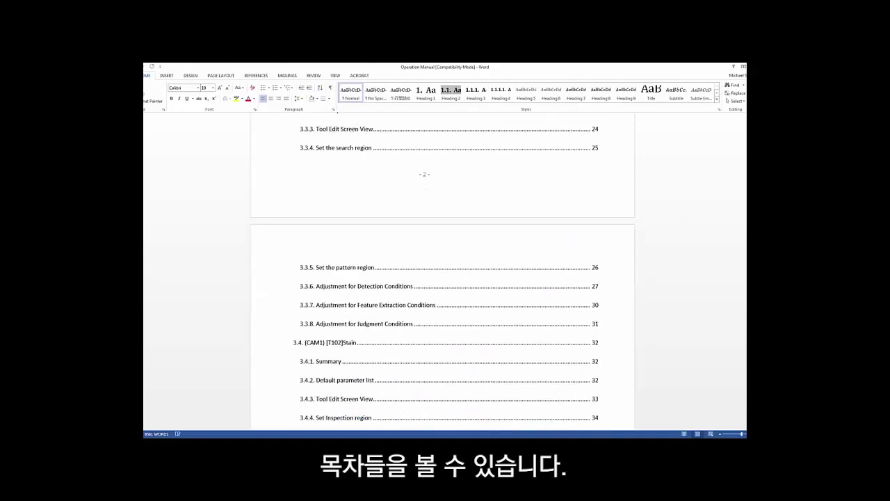
scroll(443, 271, down, 20)
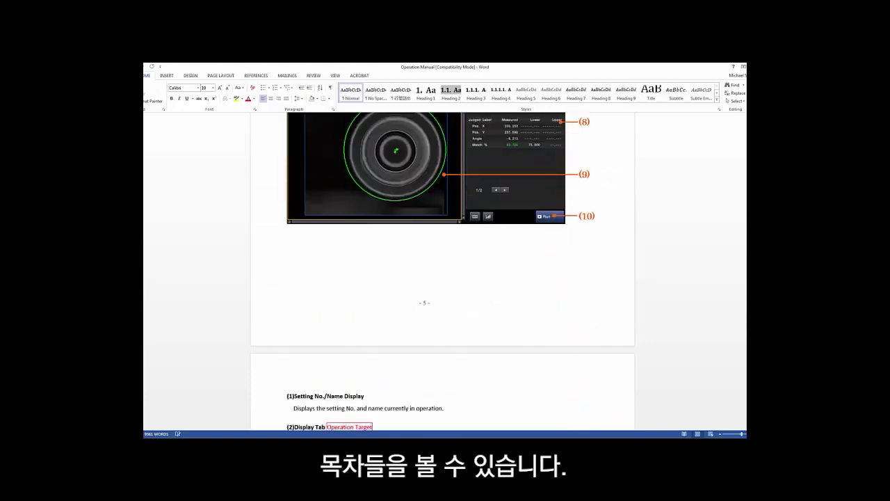
scroll(443, 271, up, 1)
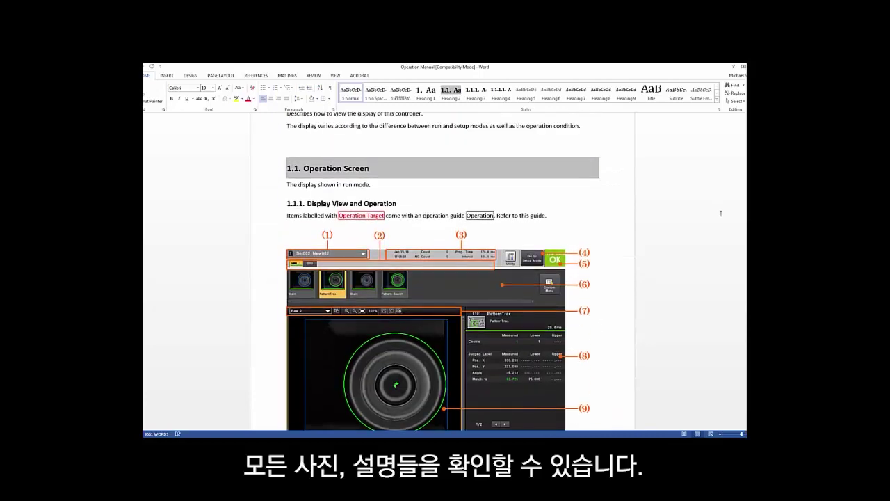
scroll(673, 271, down, 2)
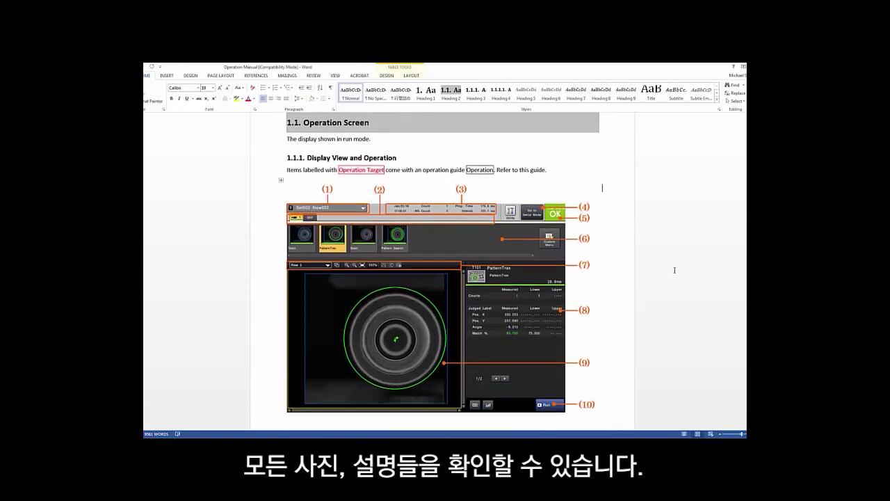
scroll(673, 270, down, 15)
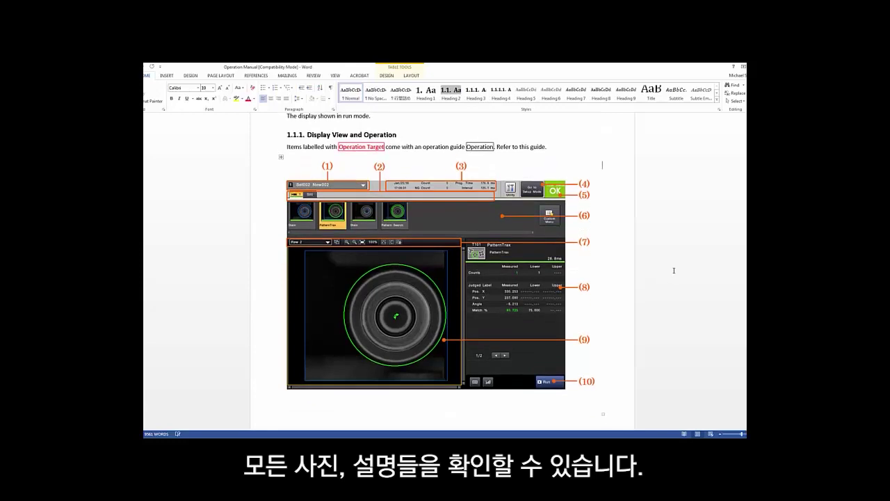
scroll(673, 271, down, 15)
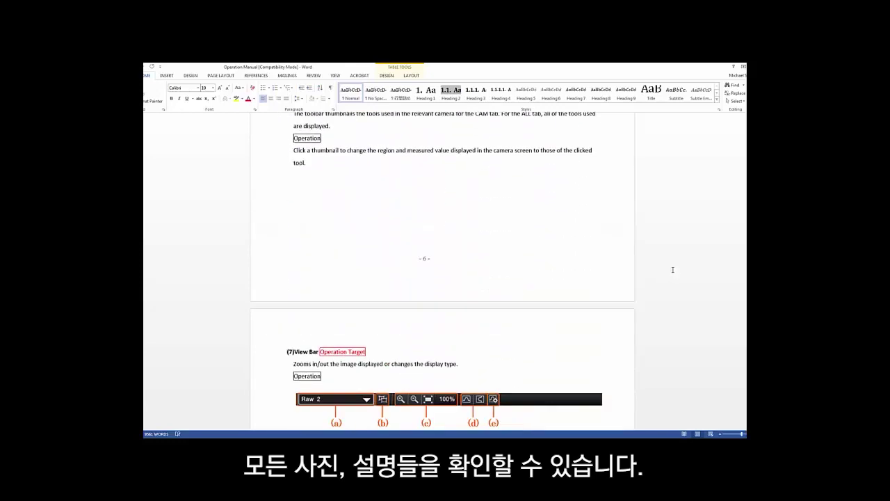
scroll(673, 270, down, 6)
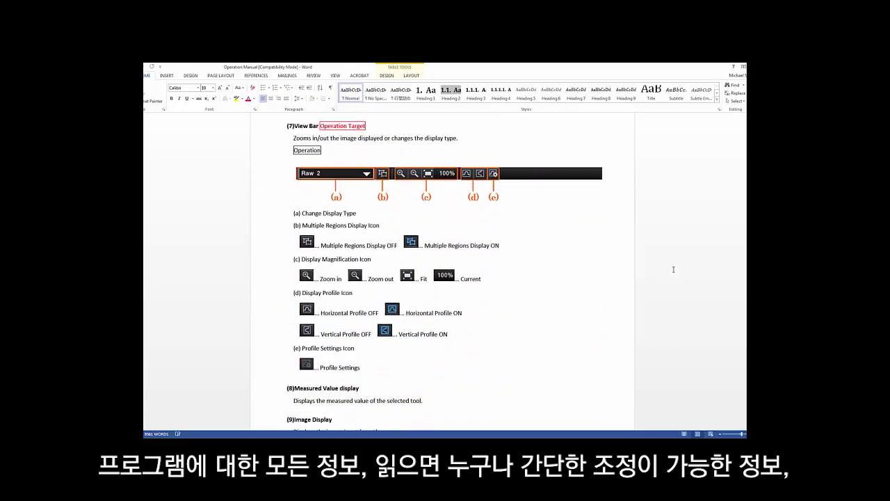
scroll(673, 271, down, 10)
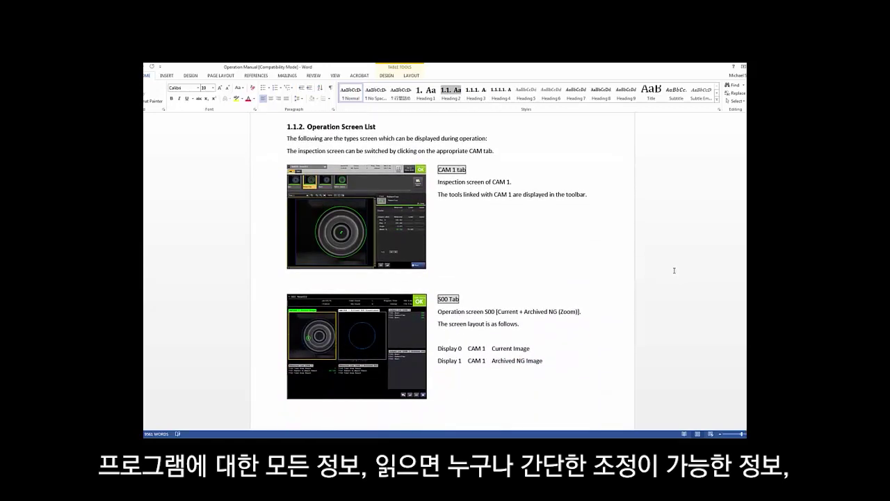
scroll(672, 270, down, 4)
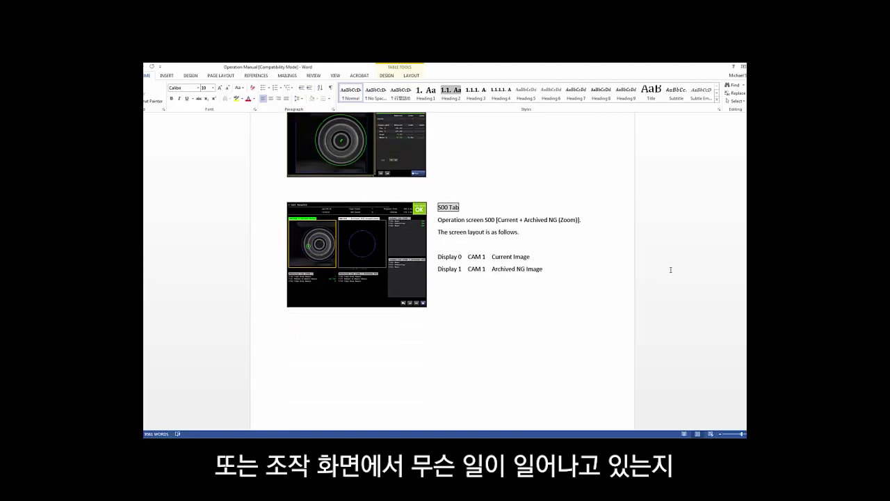
scroll(671, 270, up, 3)
scroll(670, 270, down, 15)
scroll(671, 270, down, 6)
scroll(670, 270, down, 1)
scroll(671, 270, up, 1)
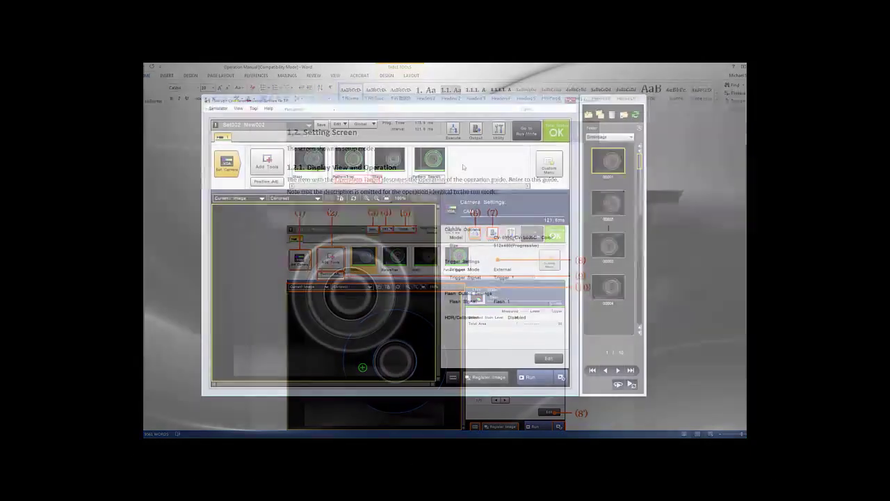